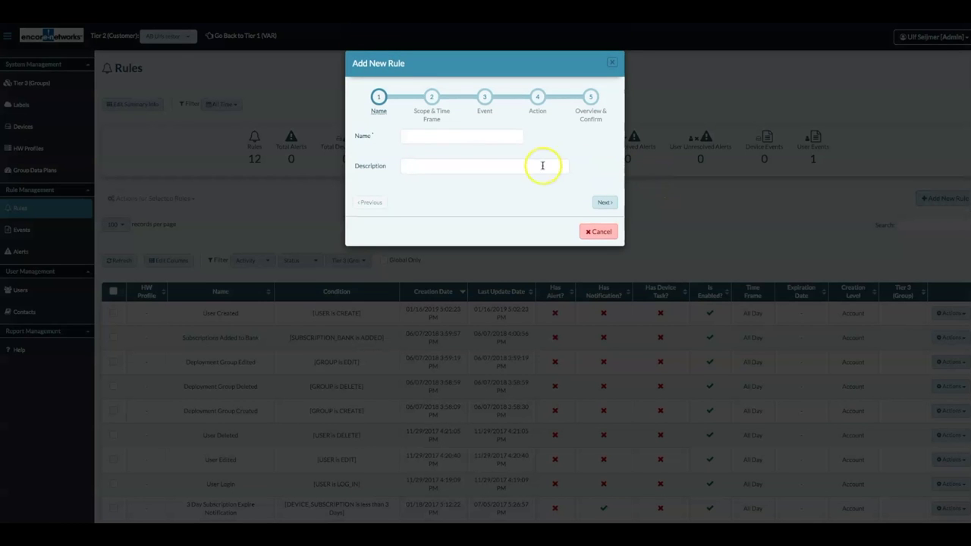
Name the new rule "Skicka mail vid dålig signal" with the description "Se ovan" and continue to its scope settings
left_click(440, 134)
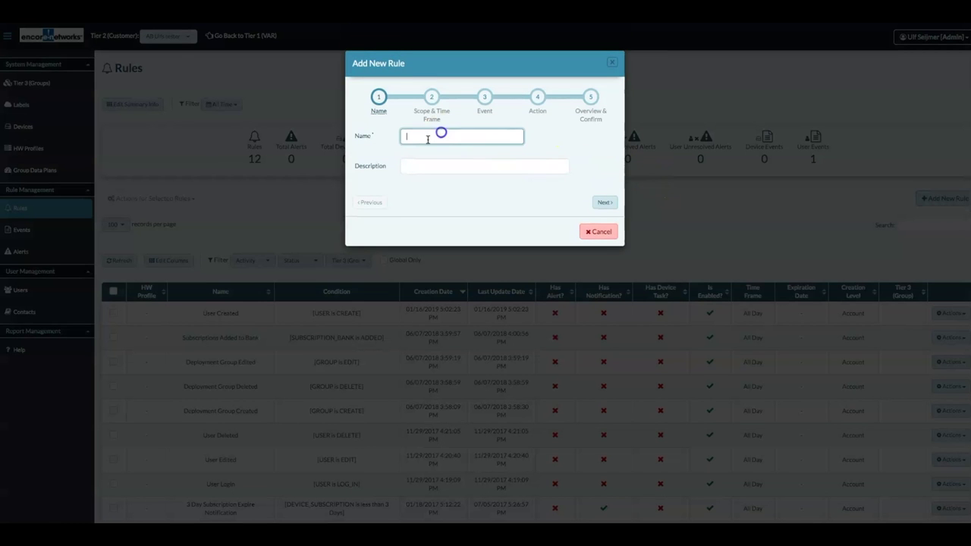
type("Skc")
type("cka mail")
type(" vid dålig")
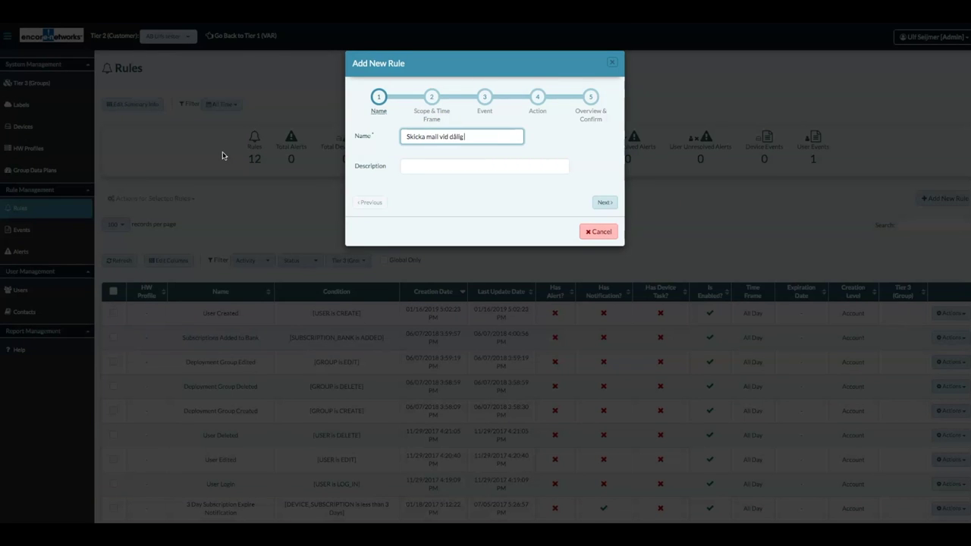
type(" signal")
key("Tab")
type("Se ovan")
left_click(588, 203)
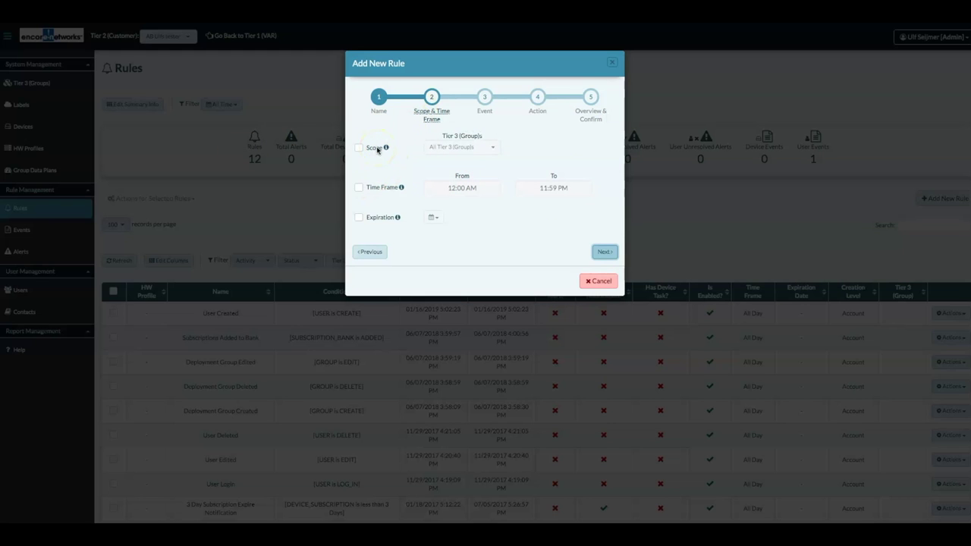
Limit the rule's scope to the Tier 3 group "Digital signage AB" and continue to the event settings
left_click(377, 149)
left_click(459, 147)
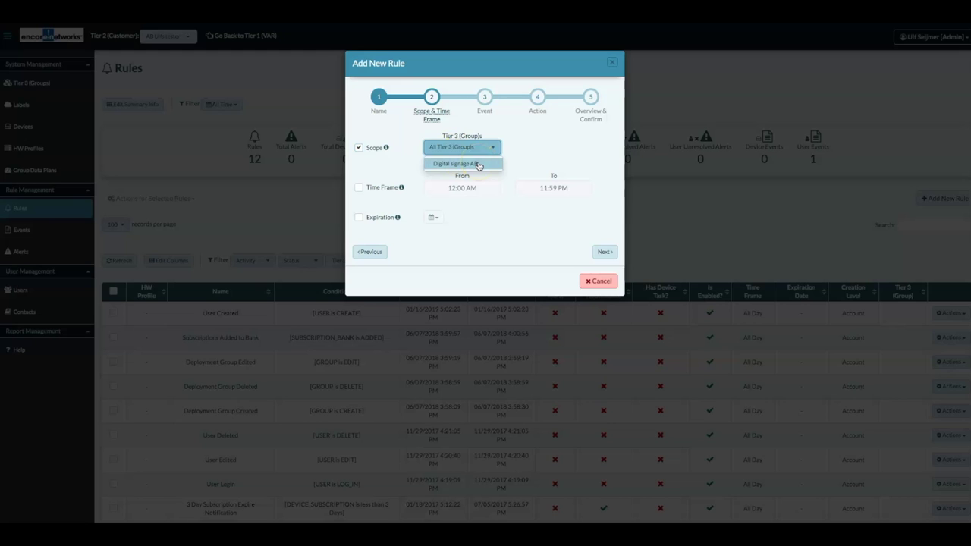
left_click(477, 163)
left_click(385, 192)
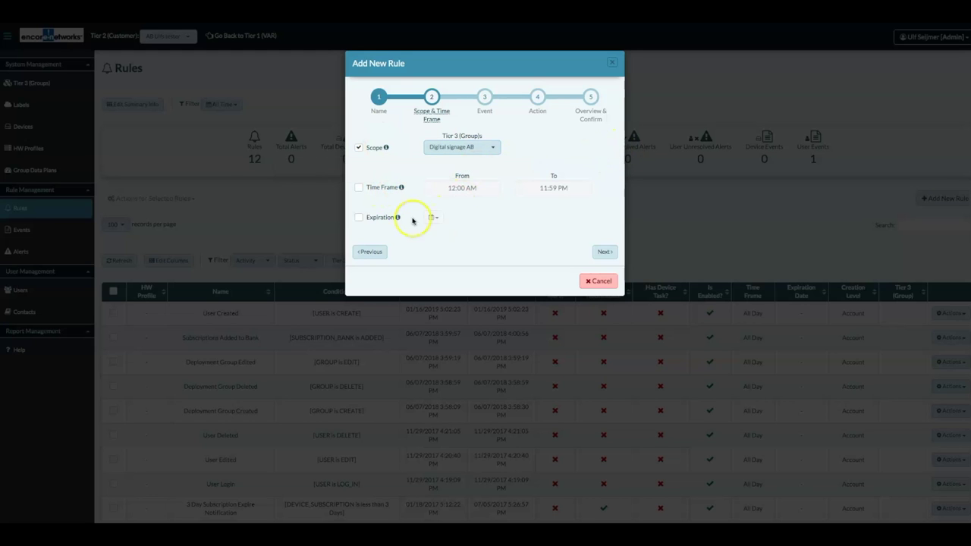
left_click(611, 252)
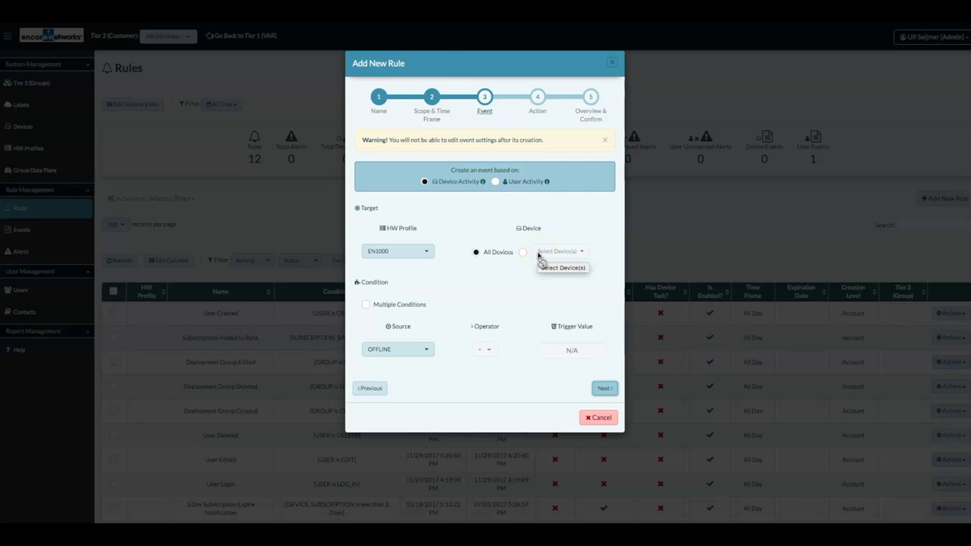
Enable multiple conditions for the event and combine them with the logical operator OR
left_click(366, 305)
left_click(522, 311)
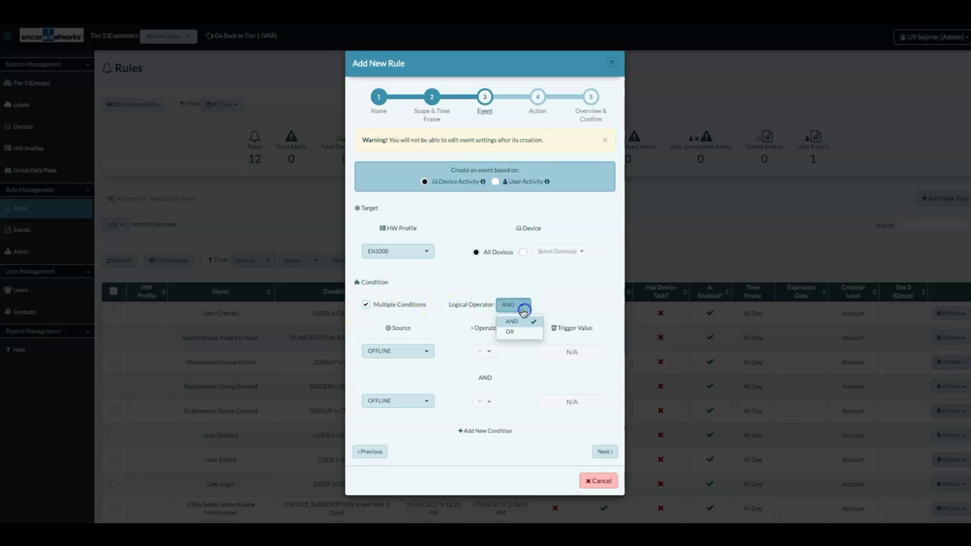
left_click(519, 332)
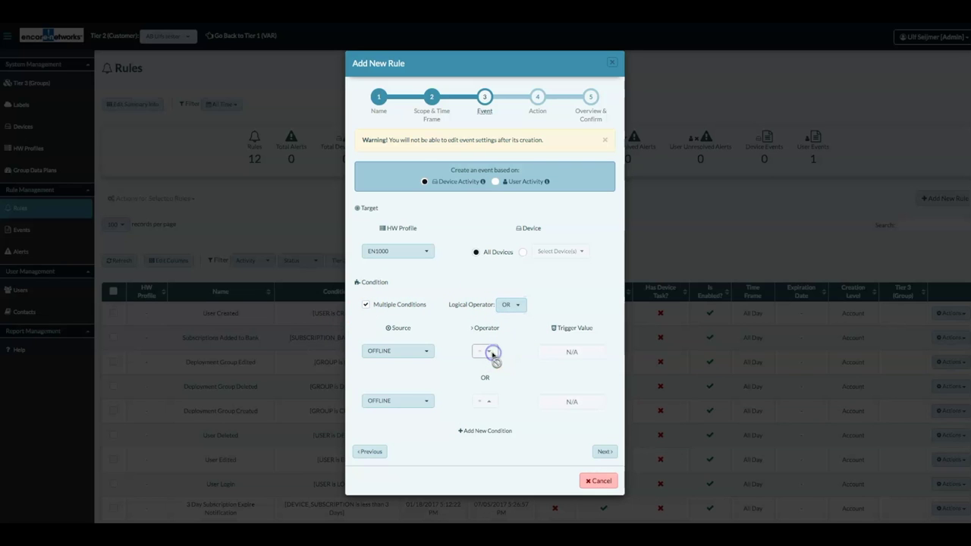
Define the first condition as cell.RSRQ (Signal Quality) <= 17 dB
left_click(408, 352)
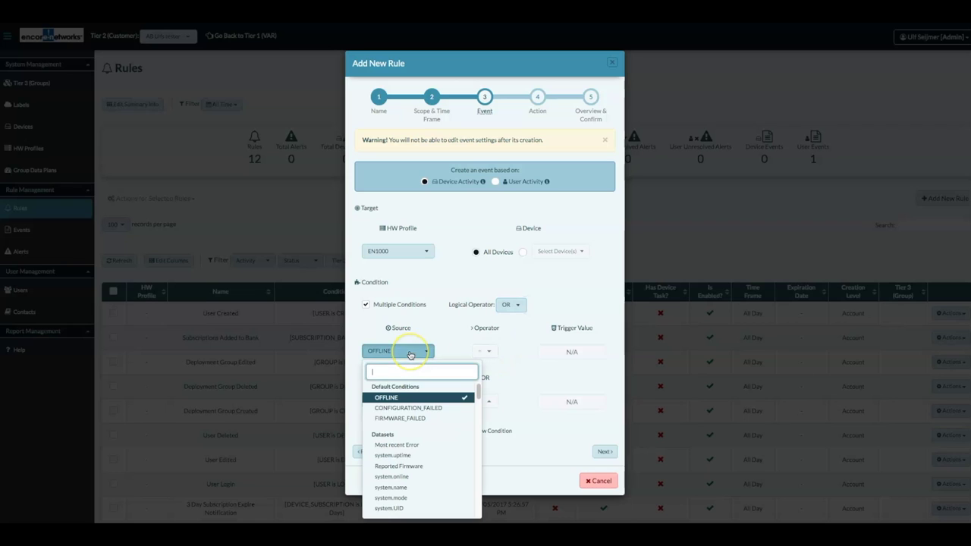
type("rsr")
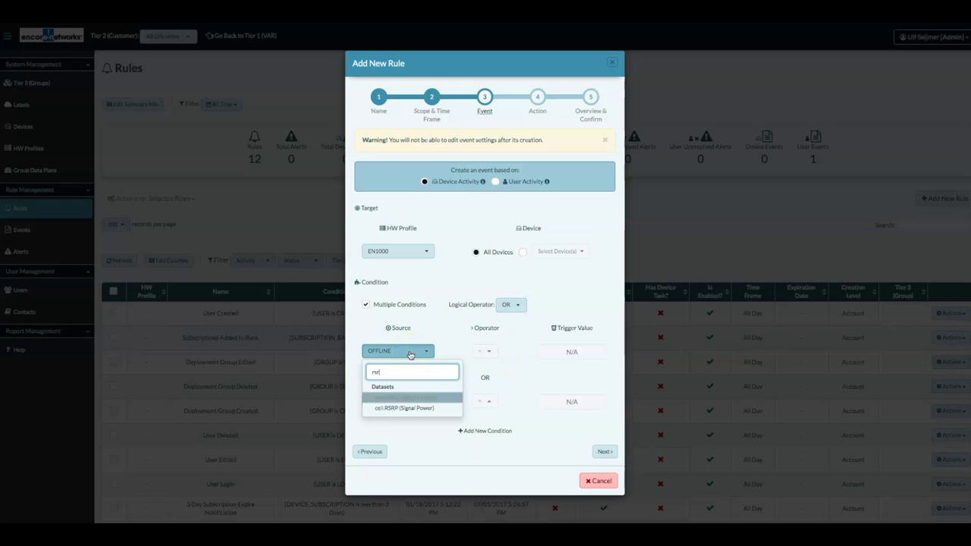
left_click(427, 369)
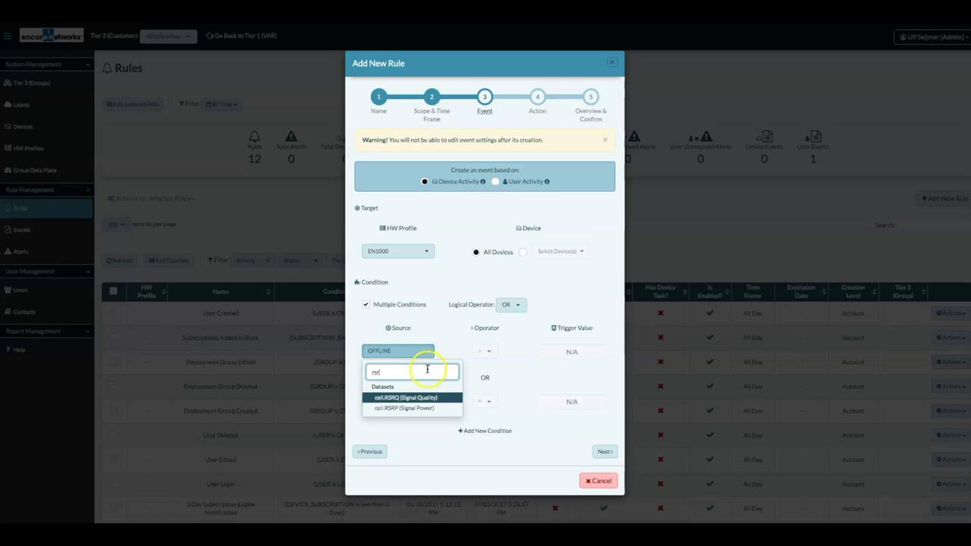
left_click(424, 398)
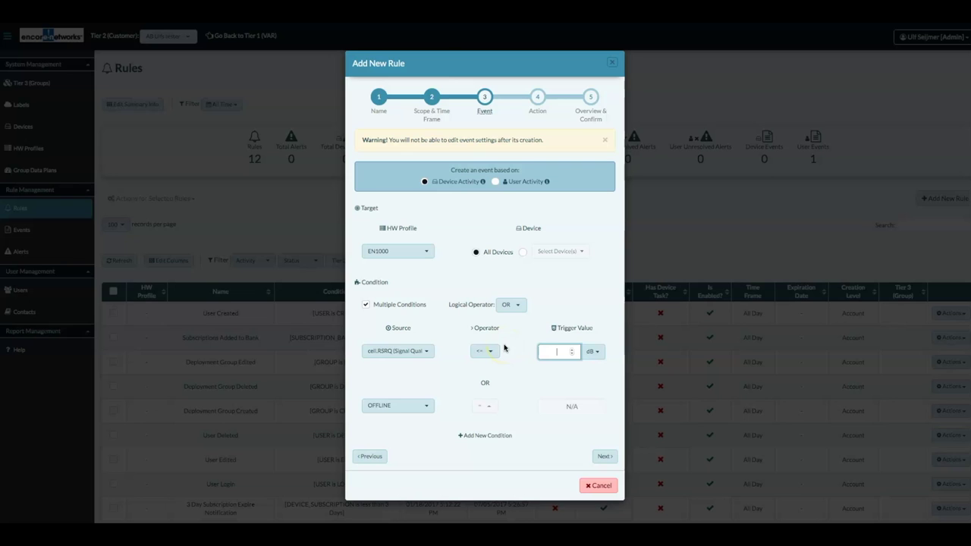
type("17")
Define the second condition as cell.signal_strength (RSSI) <= 100 dbm and continue to the action settings
left_click(405, 406)
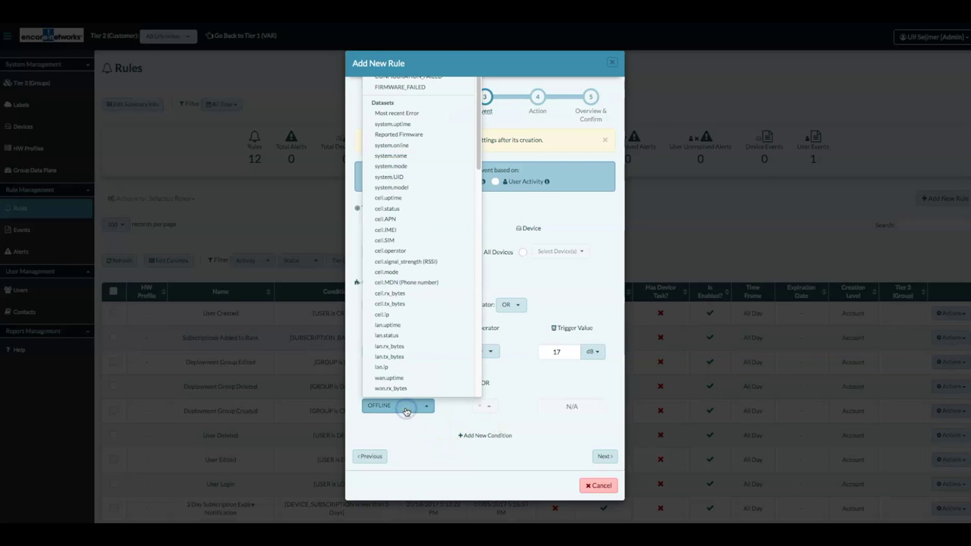
type("rs")
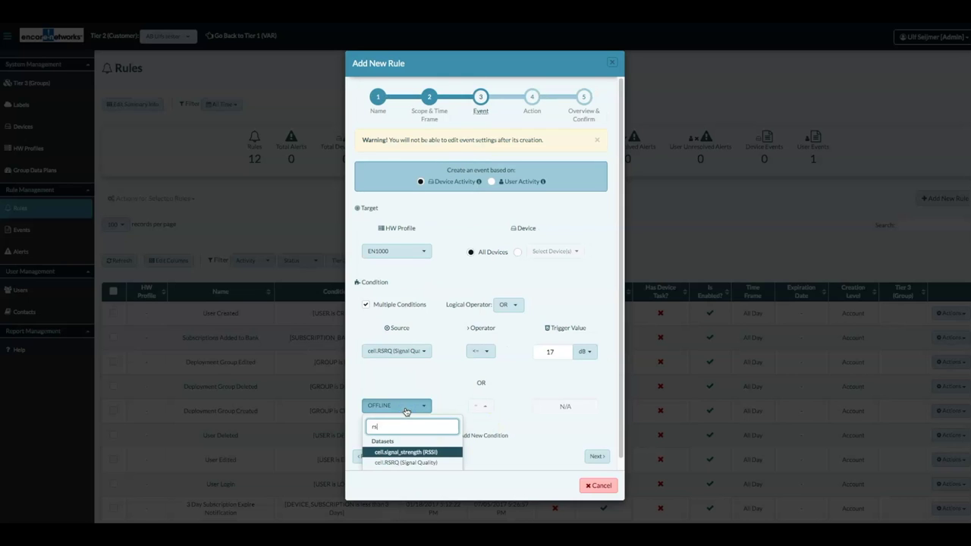
left_click(433, 452)
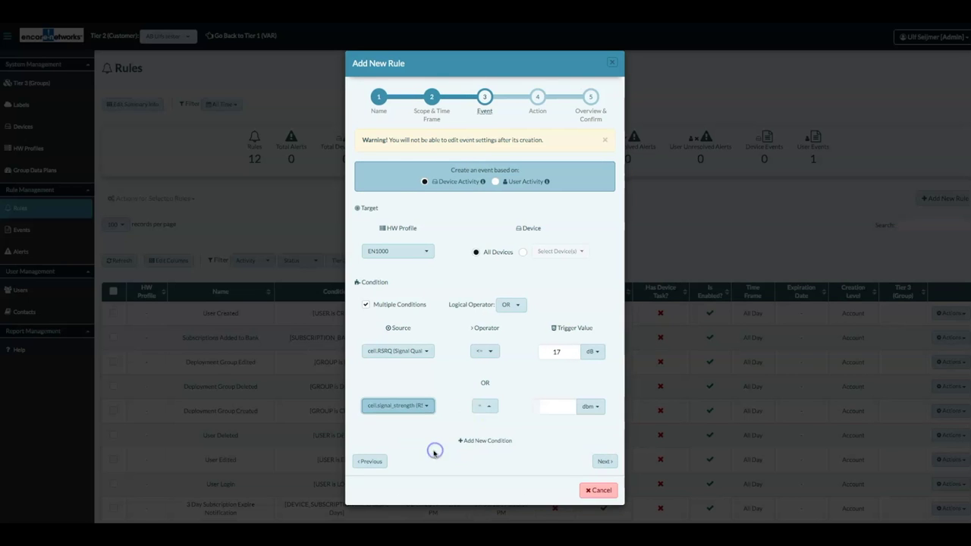
left_click(486, 406)
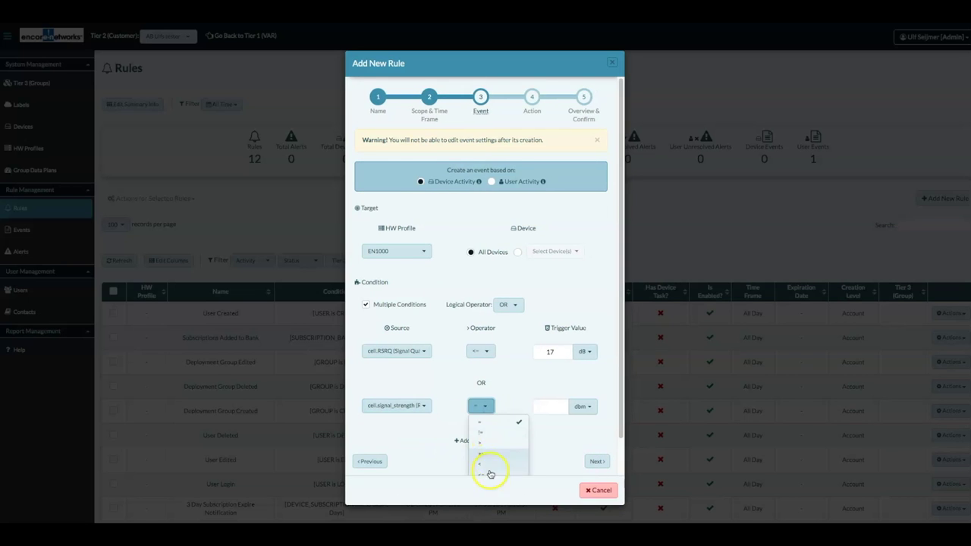
left_click(490, 470)
left_click(556, 407)
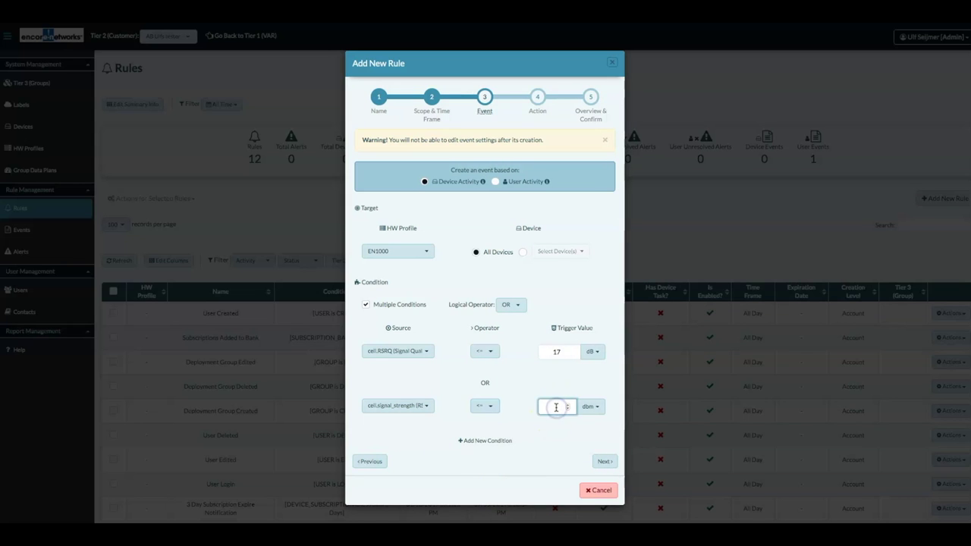
type("100")
left_click(605, 460)
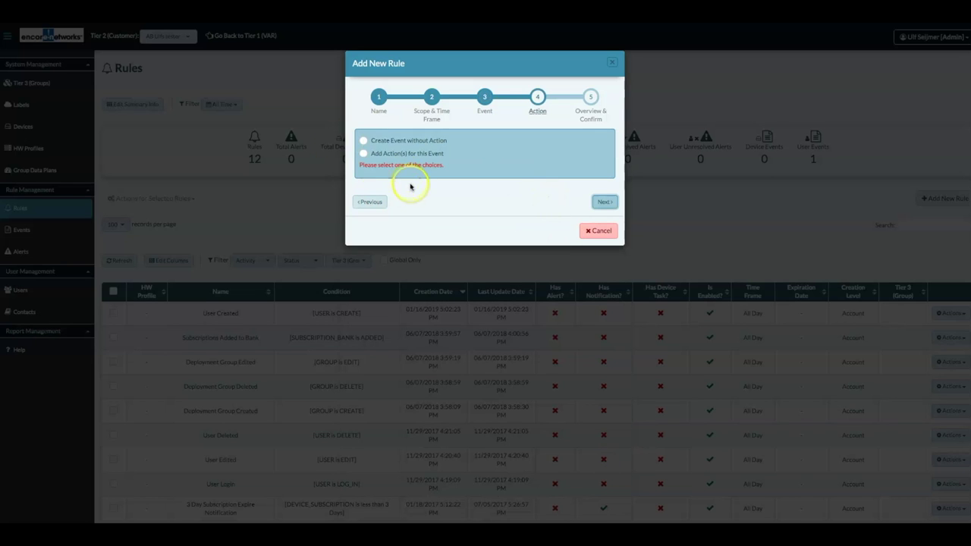
Add an e-mail notification action for the event and choose the listed user as its recipient
left_click(364, 154)
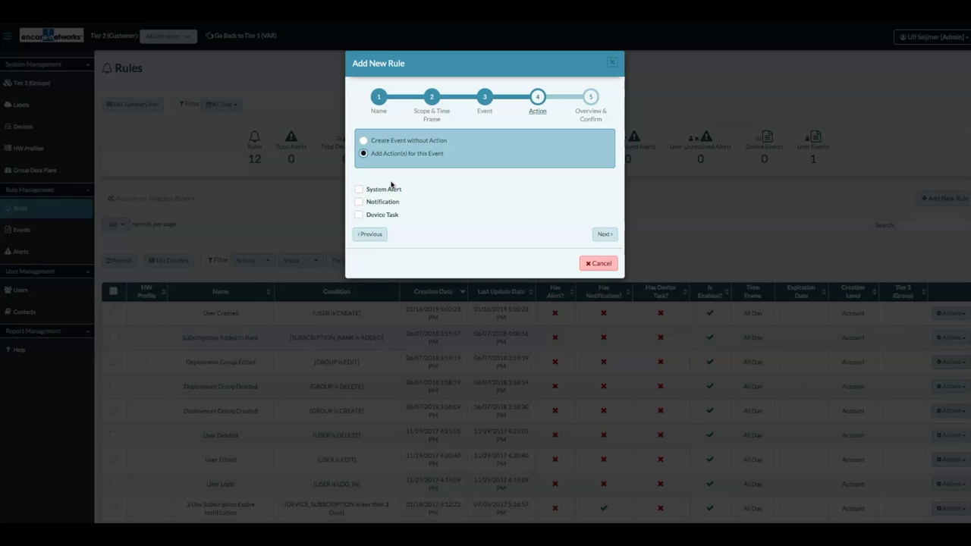
left_click(358, 202)
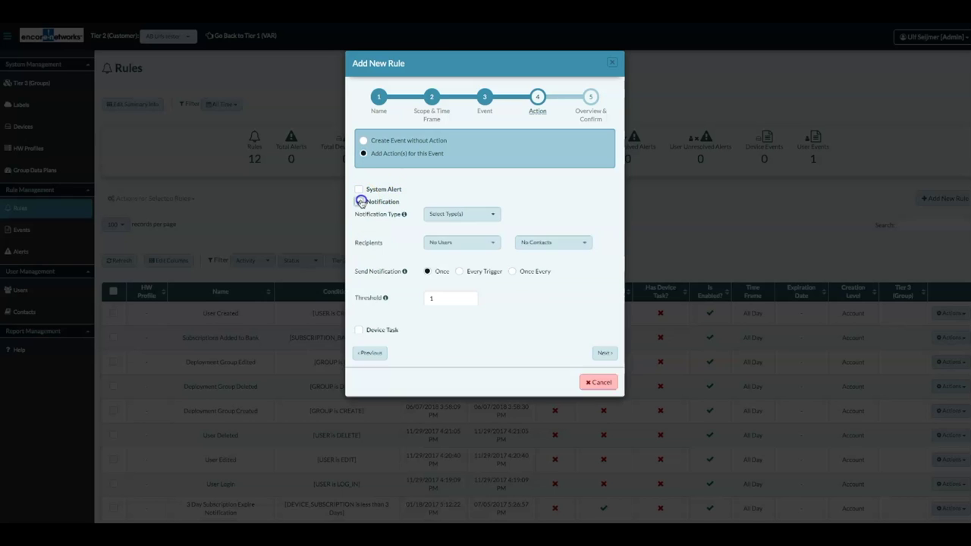
left_click(483, 215)
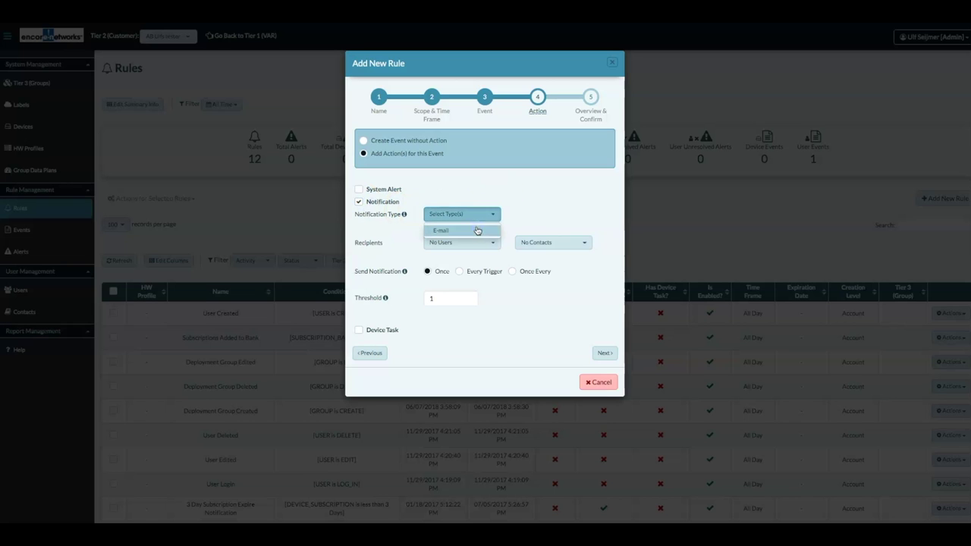
left_click(477, 230)
left_click(485, 243)
left_click(476, 258)
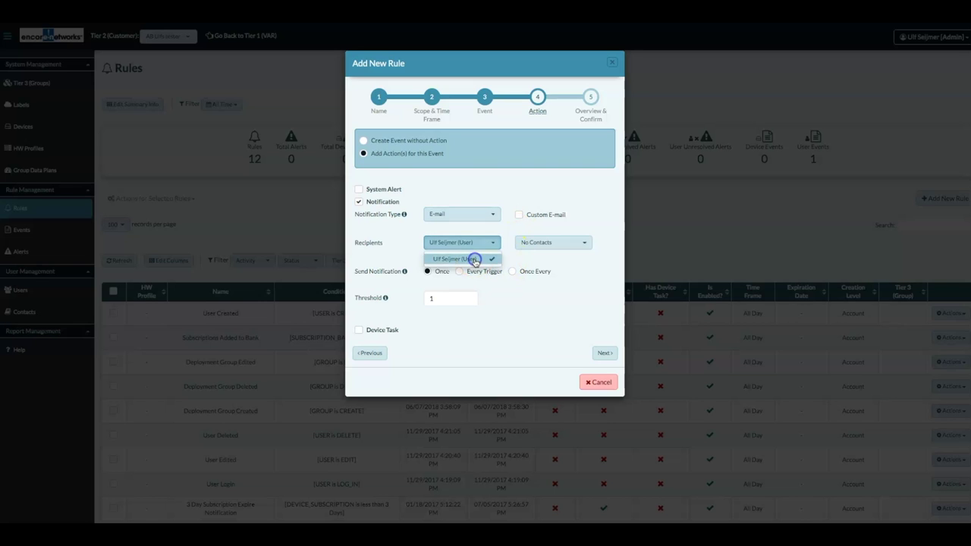
left_click(561, 322)
left_click(433, 302)
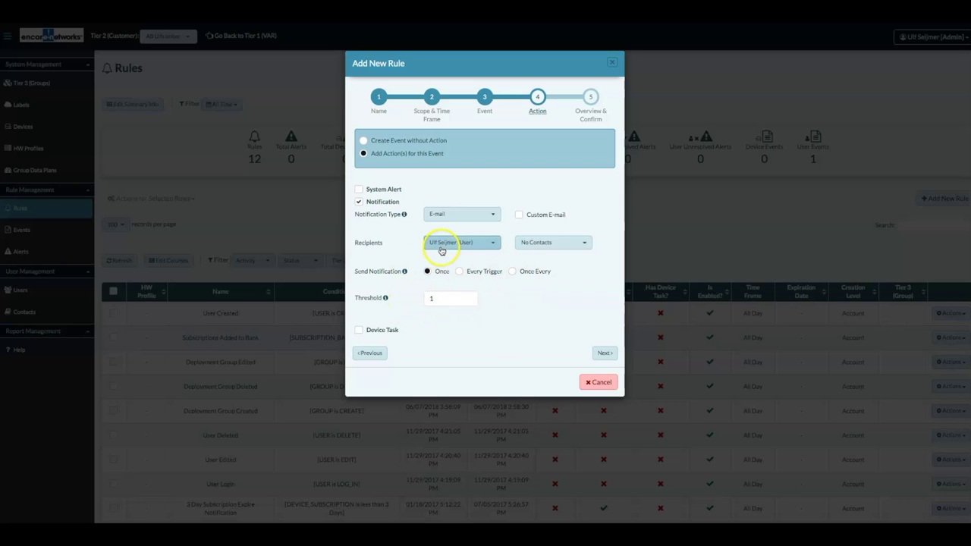
Enable a custom e-mail and enter a subject beginning "OBS! {{device_name}} har rapporterat", inserting the device name as a variable
left_click(518, 214)
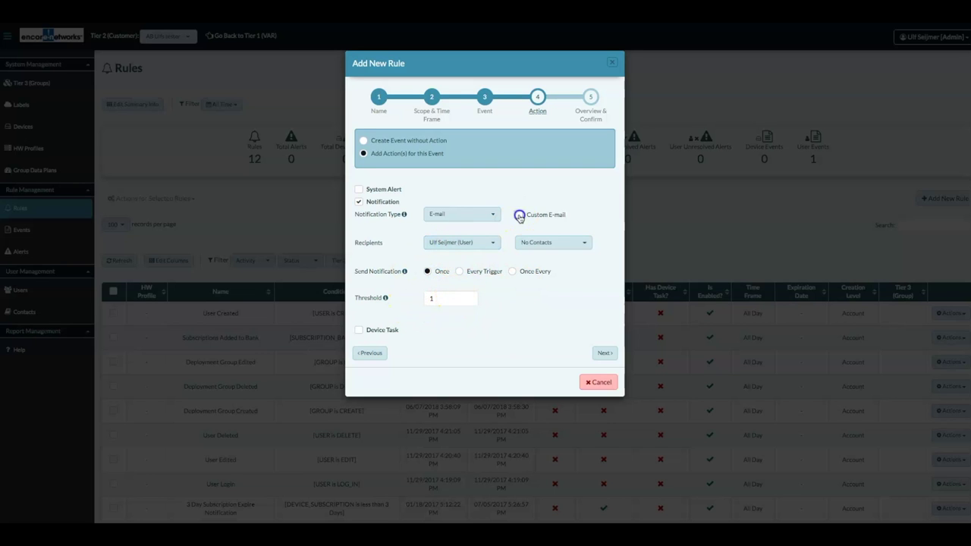
left_click(451, 275)
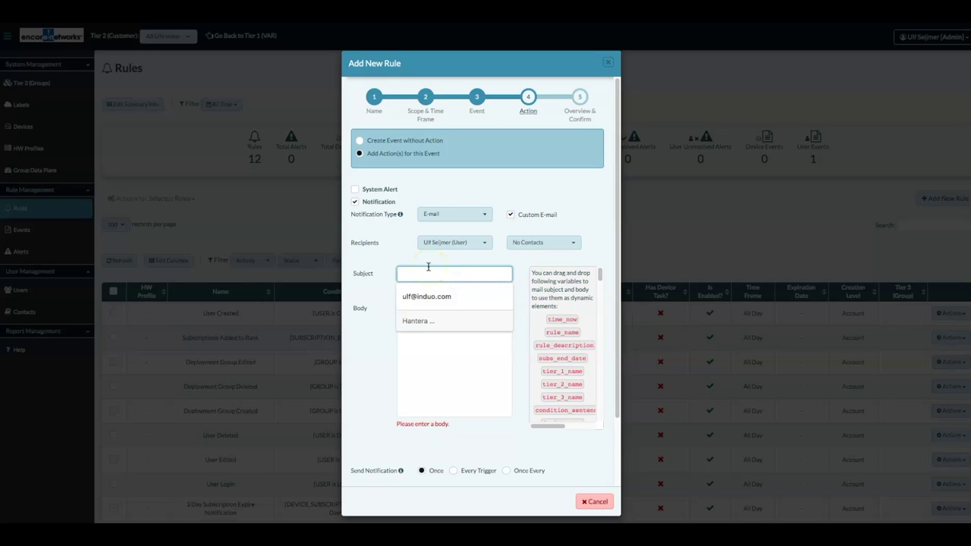
type("OBS!")
left_click_drag(599, 273, 483, 274)
left_click(483, 274)
type("har rapporterat d")
key("Tab")
Write the e-mail body "Hej!", a blank line, and "Vi har observerat att {{device_name}} har underskridit sina gränsvärden för RSSI och RSRQ"
left_click(426, 319)
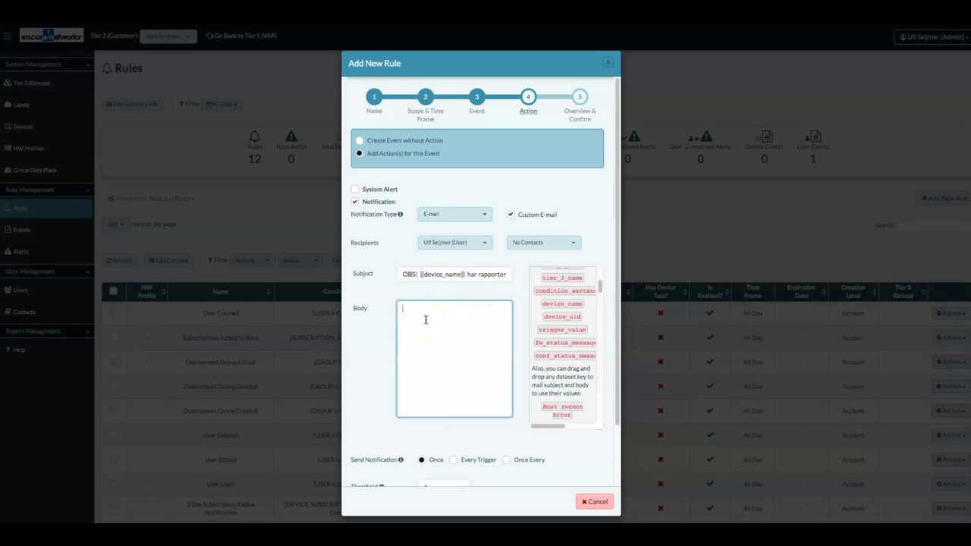
type("Hej!")
key("Return")
key("Return")
type("Vi har observerat att")
left_click_drag(561, 303, 482, 335)
type("har underskridit sina gränsvärden för")
type(" RSSI och RSRQ")
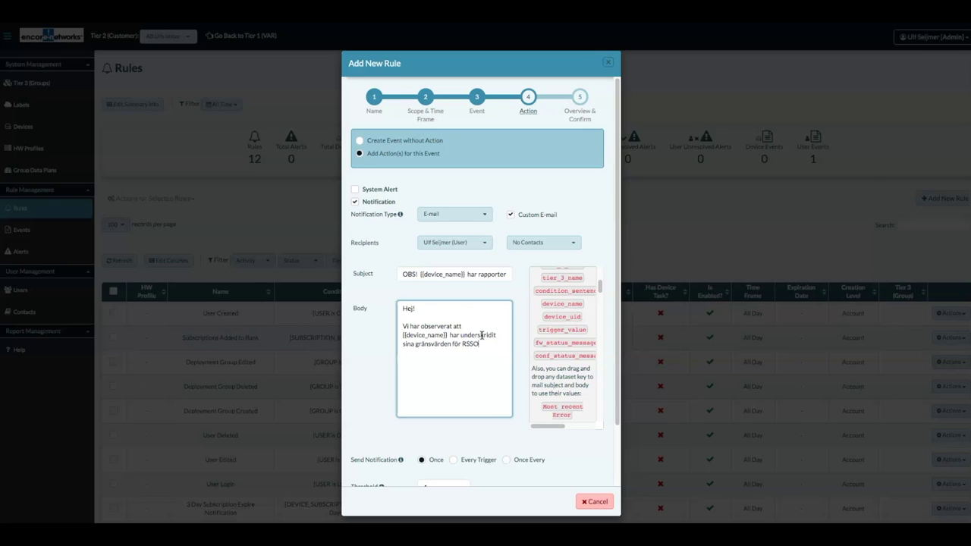
Add the body line "Senaste värdet för RSRQ är:" followed by the cell.RSRQ (Signal Quality) dataset variable
scroll(561, 356, "down", 3)
scroll(553, 387, "down", 5)
left_click_drag(561, 379, 475, 371)
scroll(542, 394, "down", 2)
left_click(402, 353)
type("Senaste värdet för RSRQ är:")
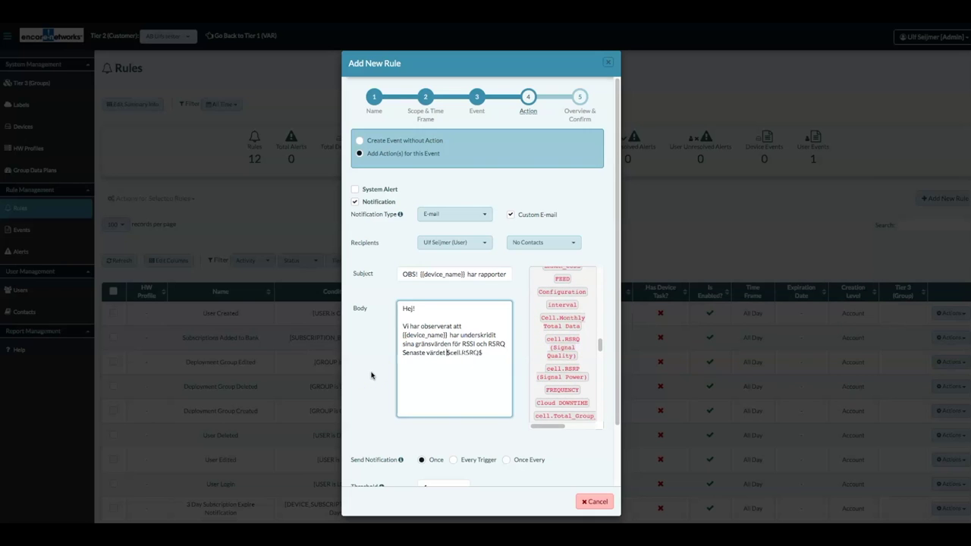
left_click(371, 375)
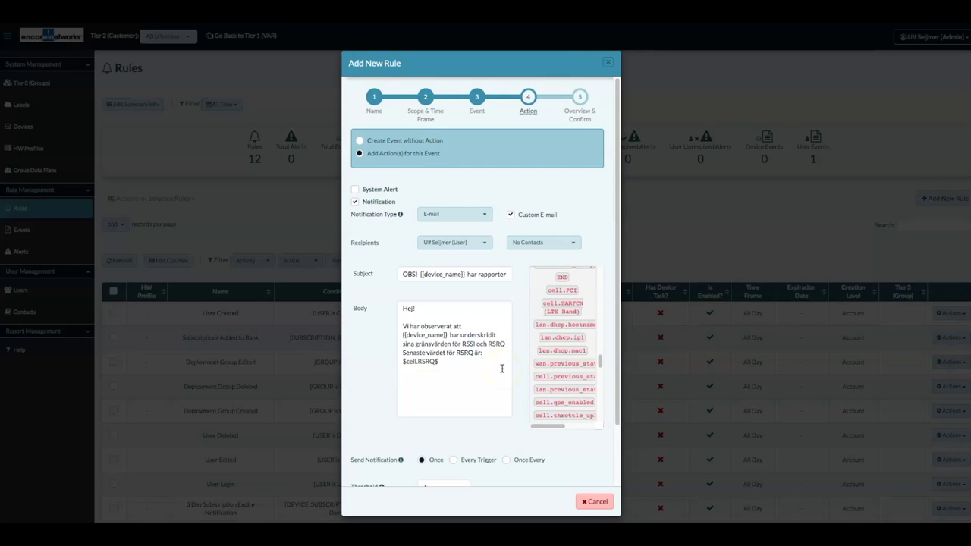
Review the custom e-mail notification settings and continue to the rule's overview and confirmation stage
scroll(501, 368, "down", 2)
scroll(501, 369, "up", 1)
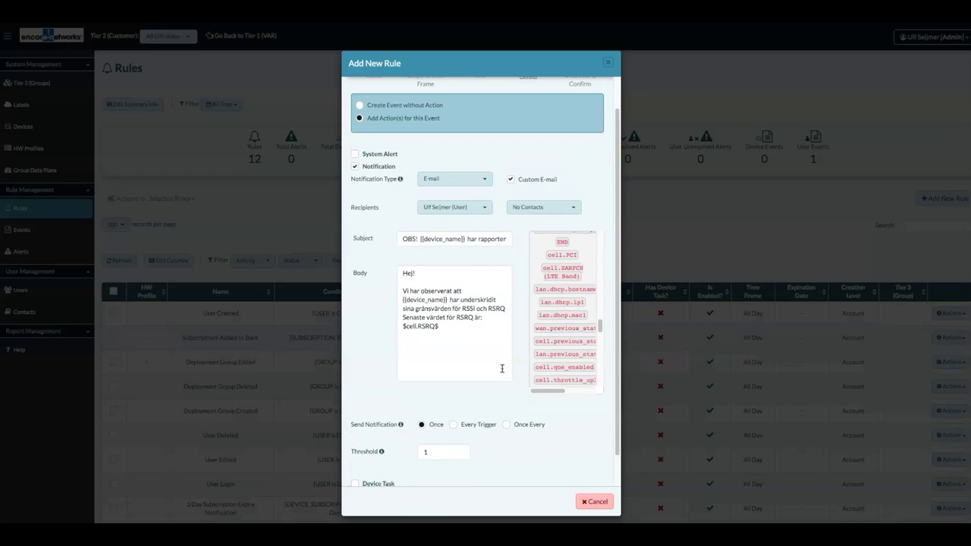
scroll(501, 368, "down", 1)
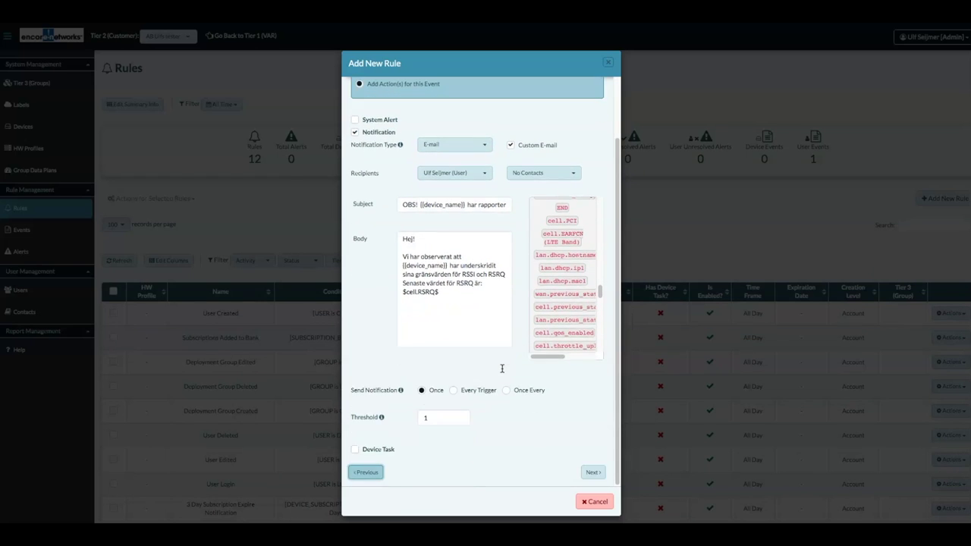
scroll(502, 369, "up", 2)
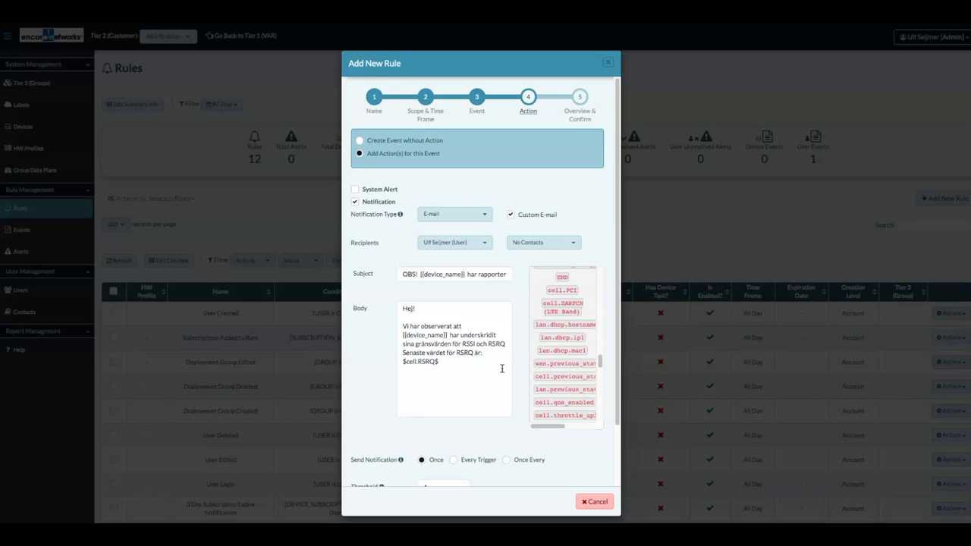
scroll(501, 369, "down", 2)
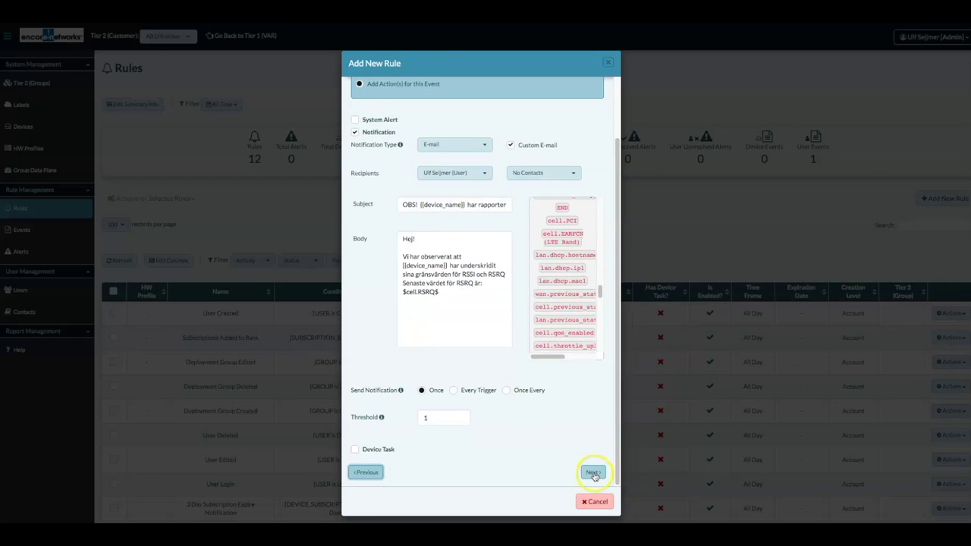
left_click(593, 473)
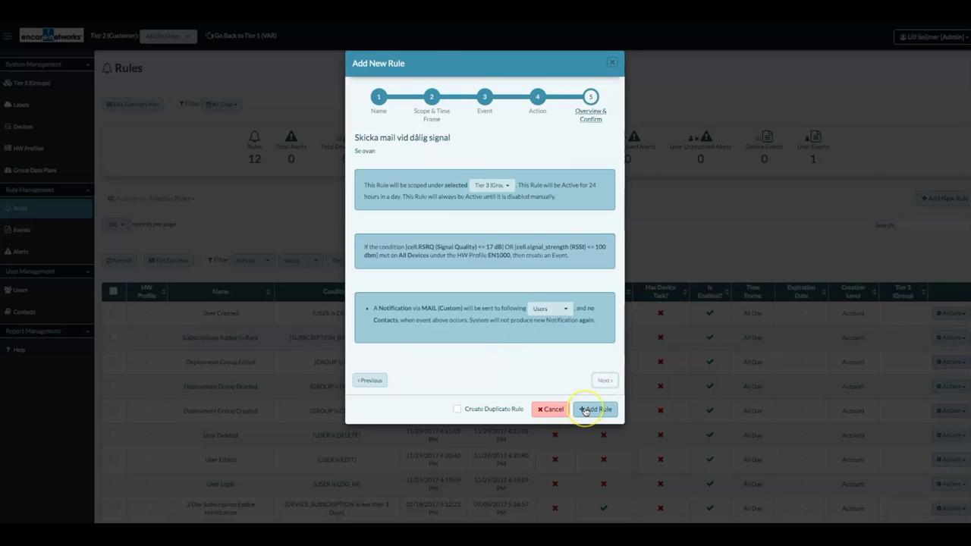